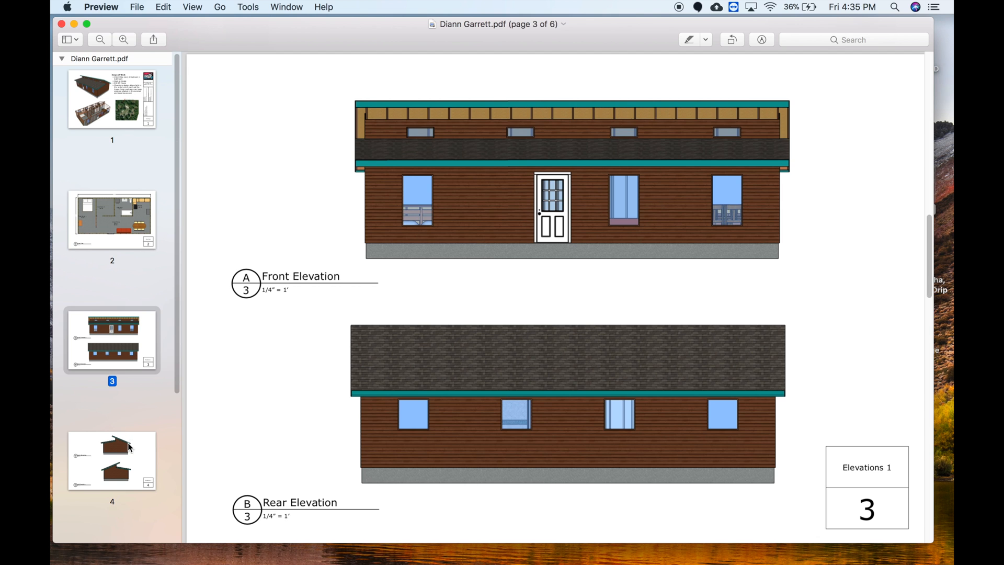
- Look through the drawing set PDF, examining the title page, floor plan, elevations and section sheets
left_click(137, 119)
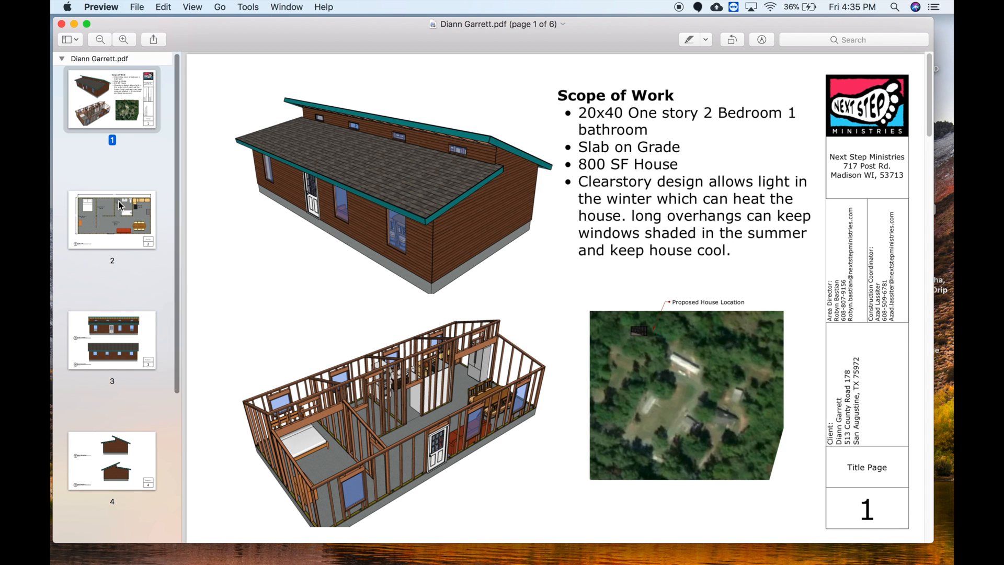
key("Down")
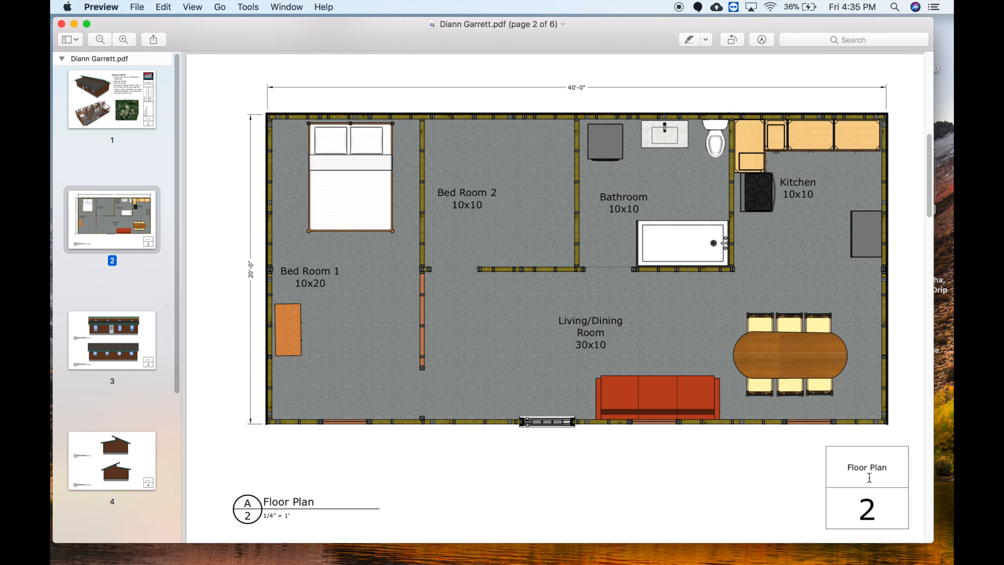
left_click(116, 342)
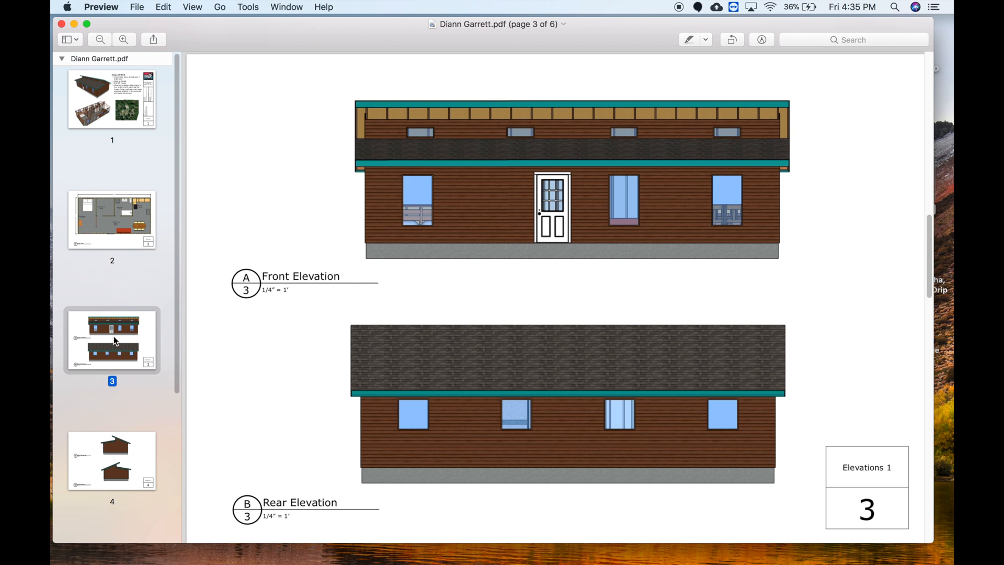
left_click(123, 446)
left_click(137, 114)
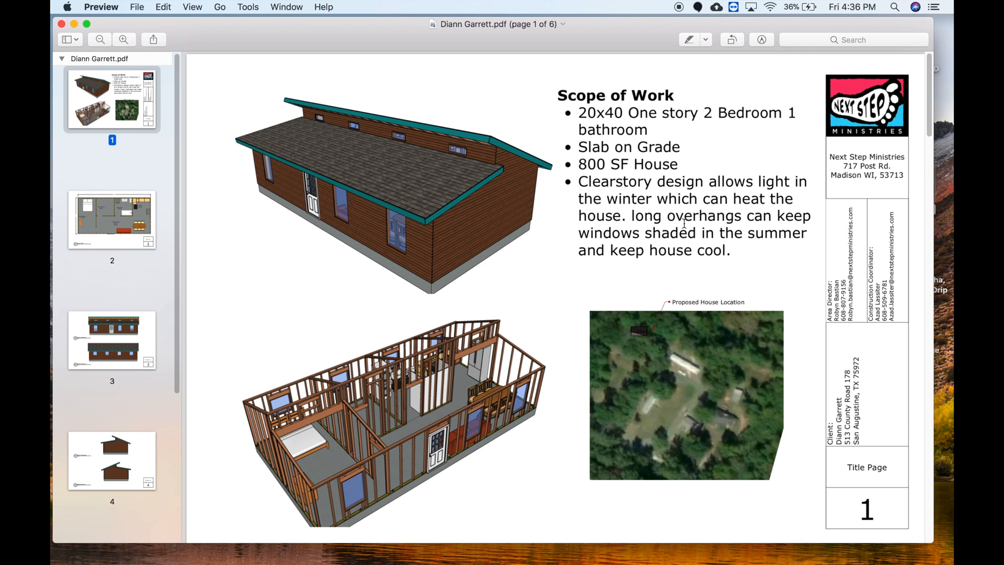
scroll(92, 311, "down", 5)
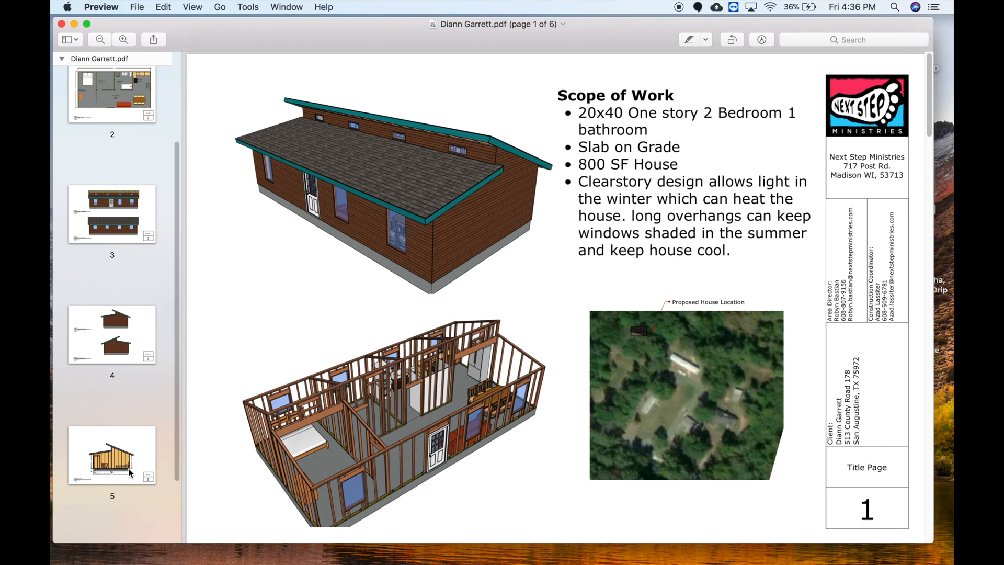
left_click(131, 474)
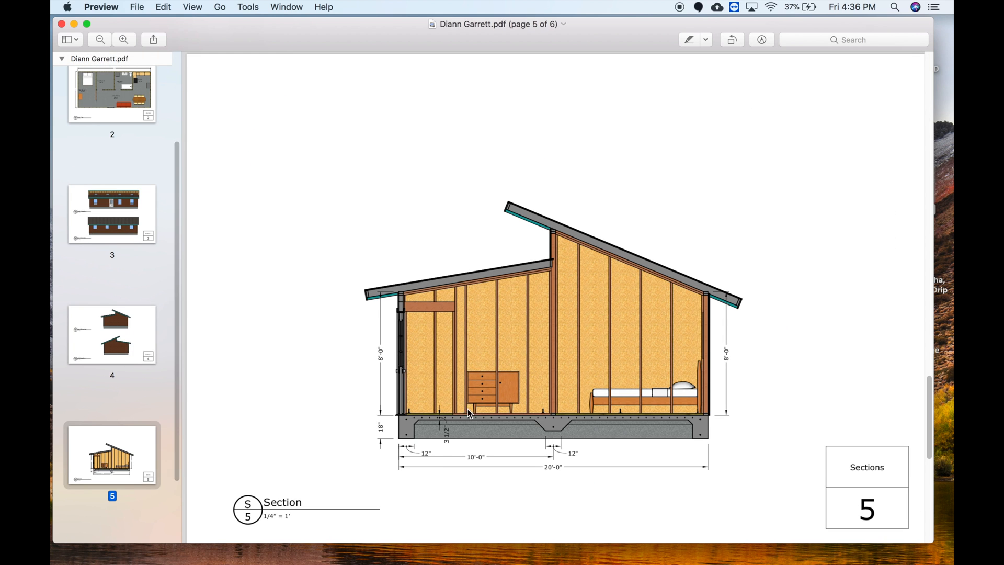
scroll(610, 392, "up", 15)
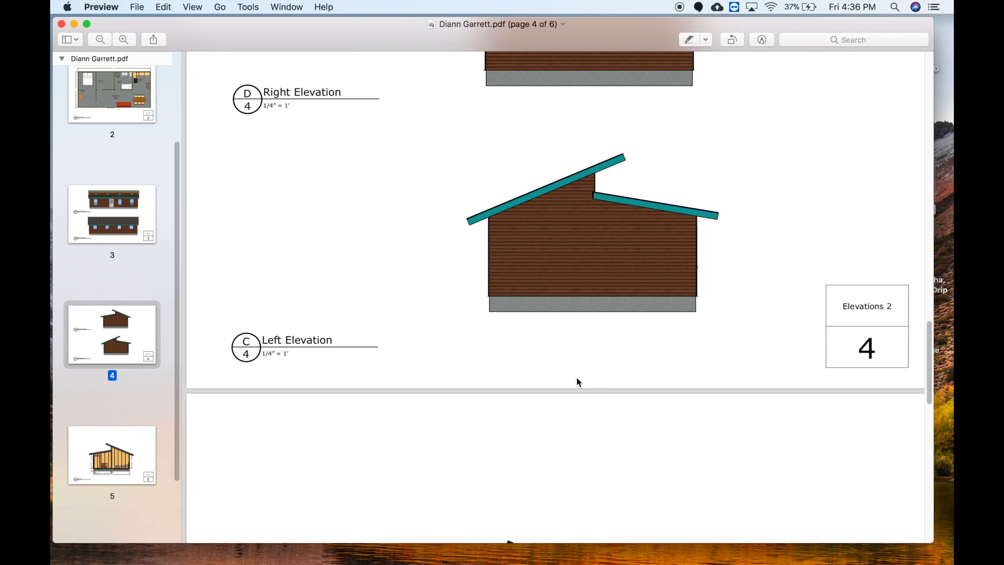
left_click(92, 88)
scroll(115, 118, "up", 3)
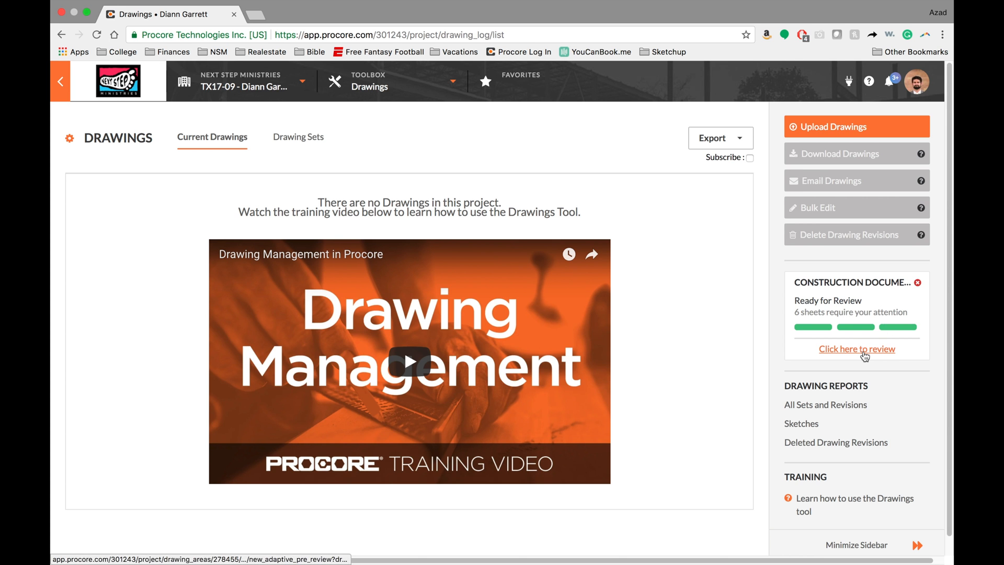
- Open the review of the uploaded construction documents and confirm drawing number 3 and title "Elevations 1" as the auto-label reference
left_click(850, 351)
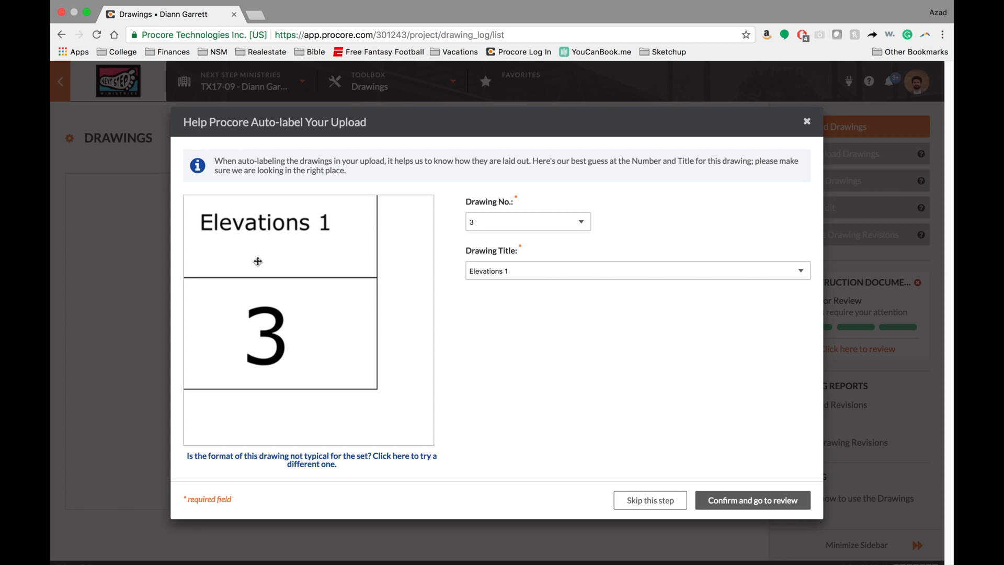
left_click_drag(263, 264, 293, 298)
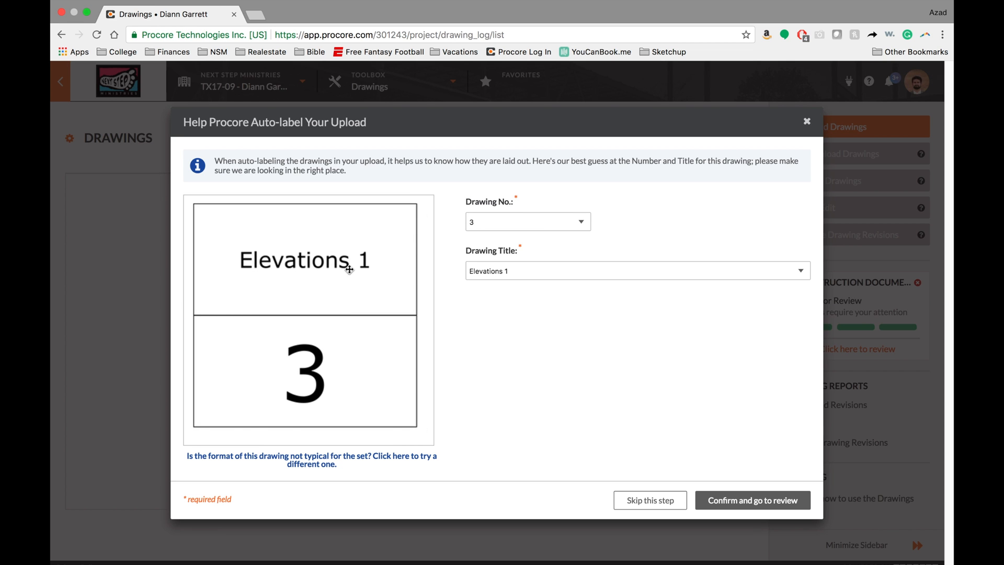
left_click(524, 219)
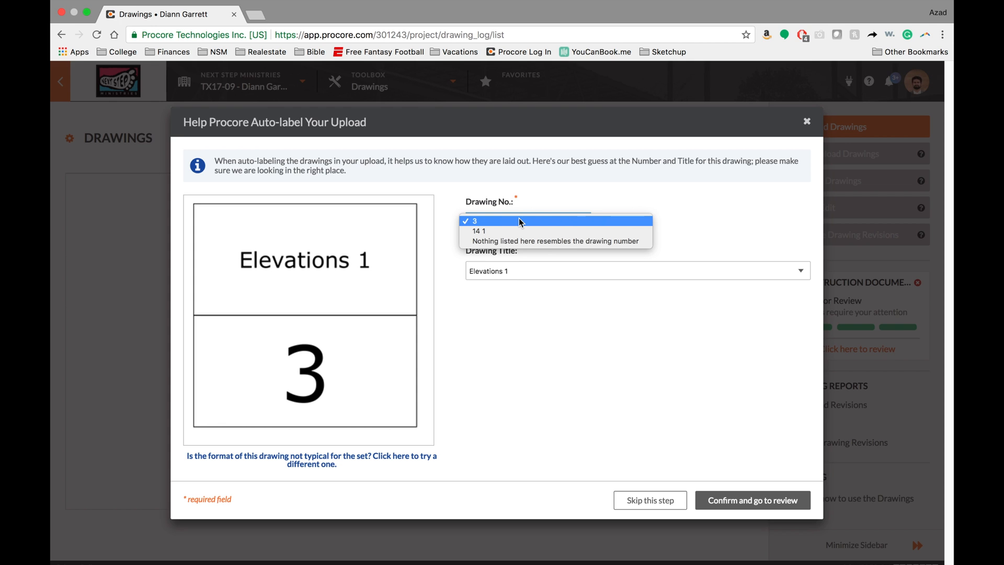
left_click(521, 221)
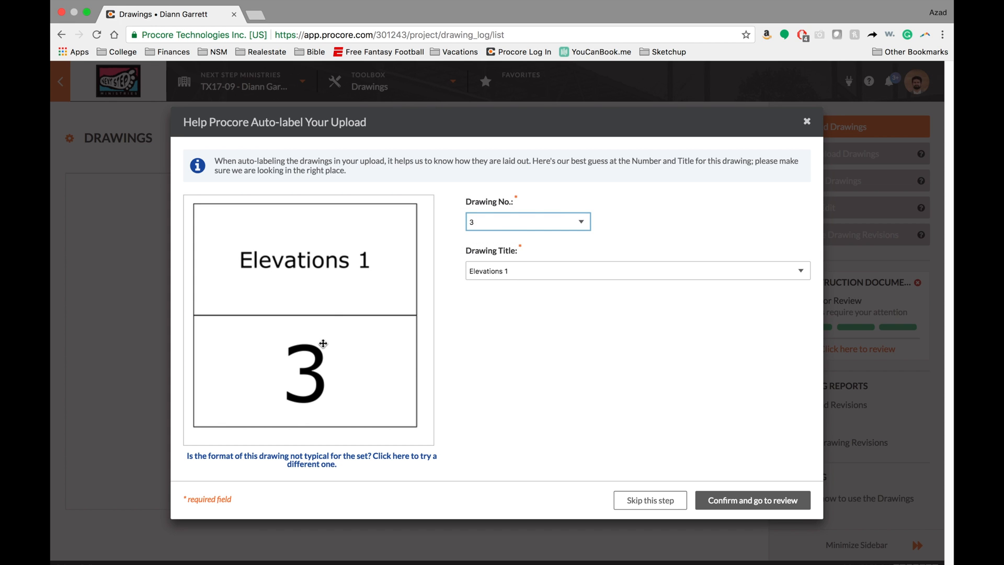
left_click(681, 271)
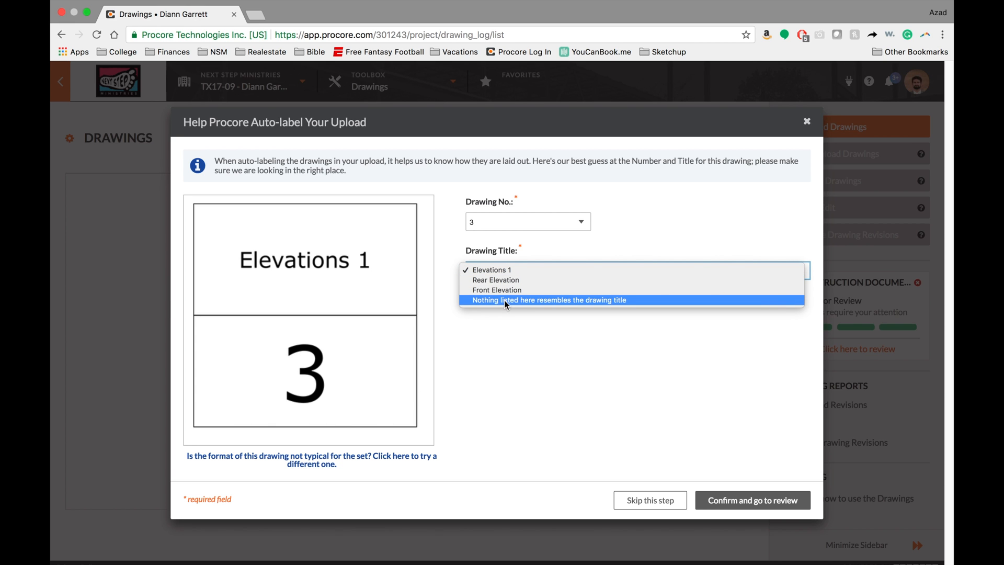
left_click(493, 271)
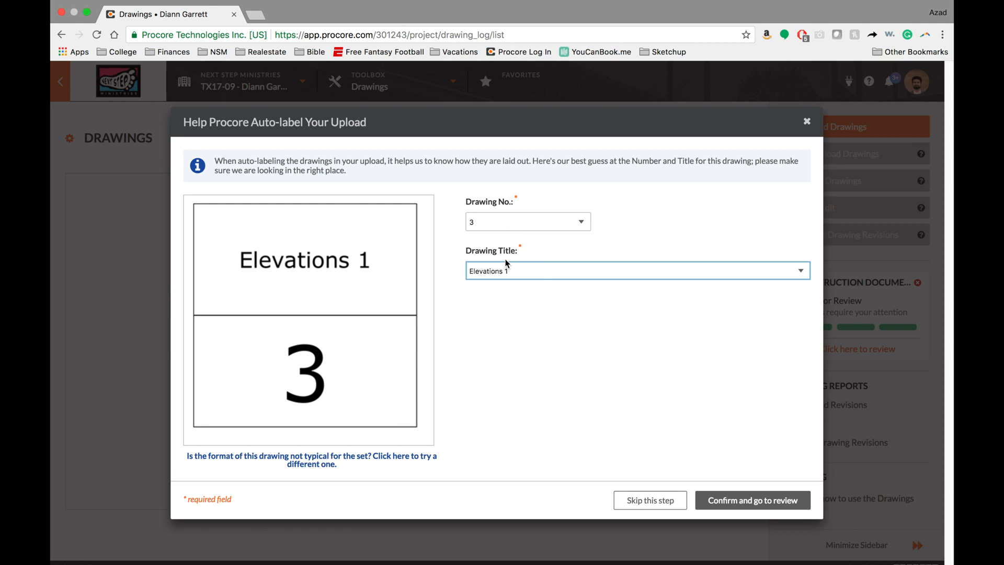
left_click(736, 500)
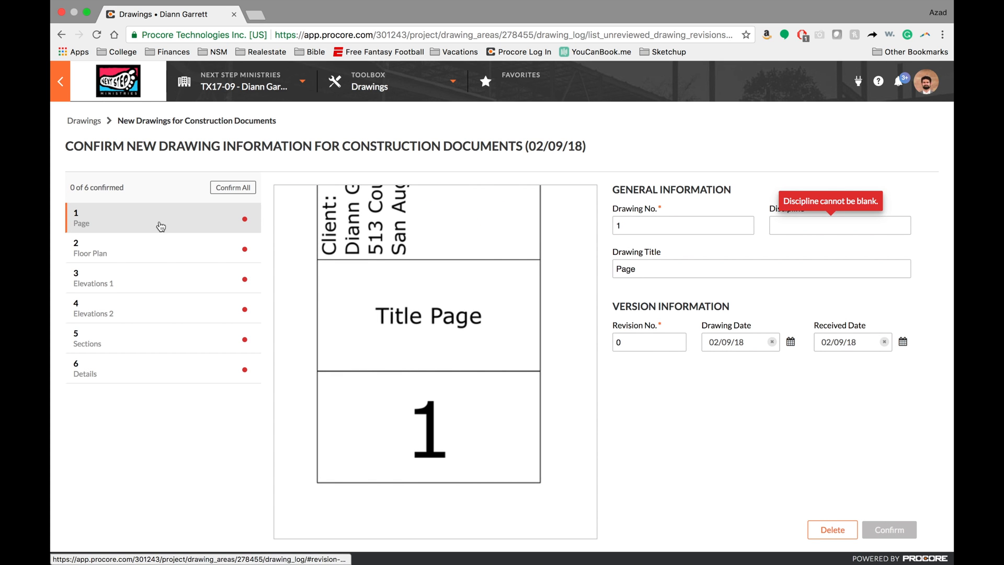
- Check each uploaded sheet's drawing number and title against its title block preview, from sheet 1 to sheet 6
left_click(156, 248)
left_click(153, 214)
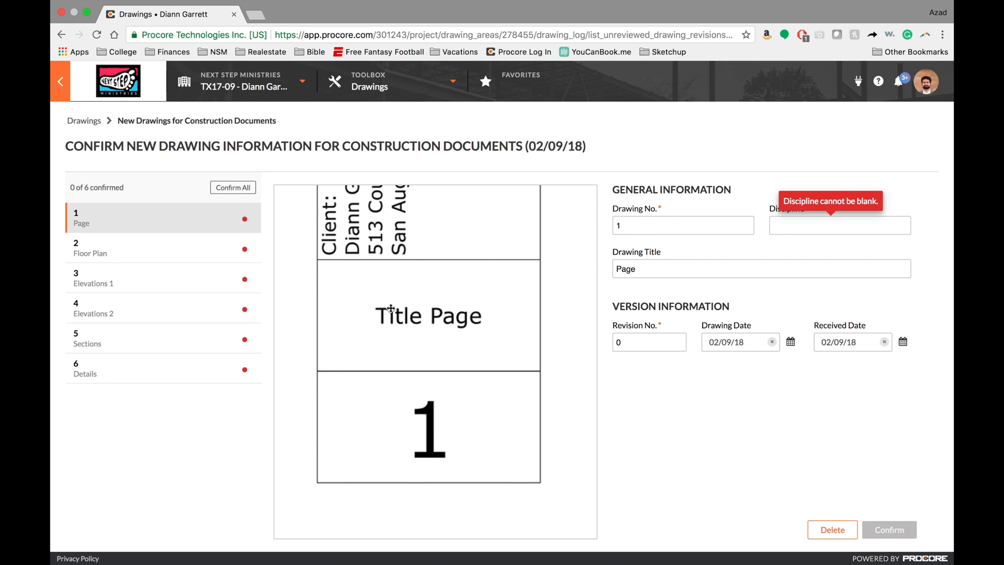
left_click(142, 246)
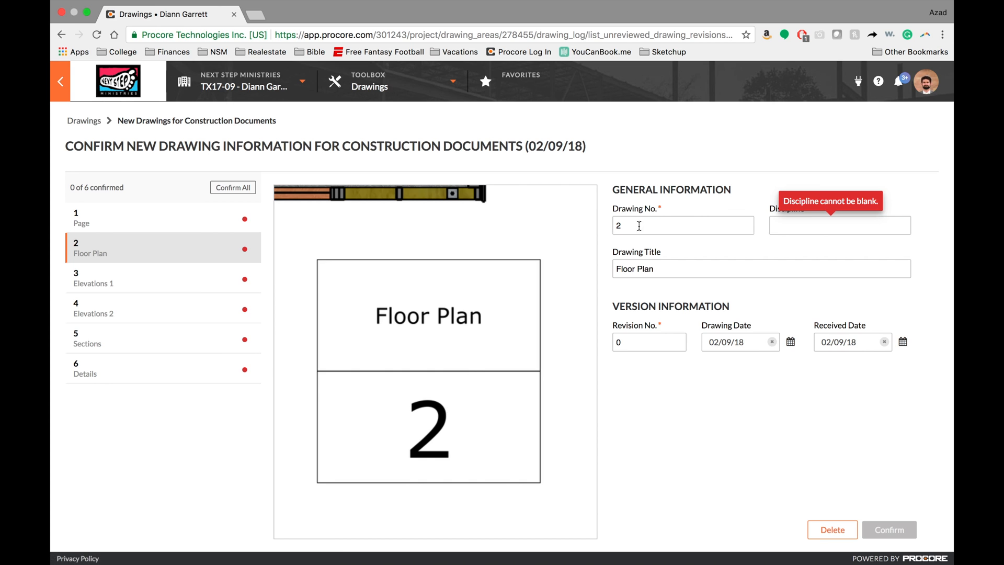
left_click(136, 281)
left_click(137, 308)
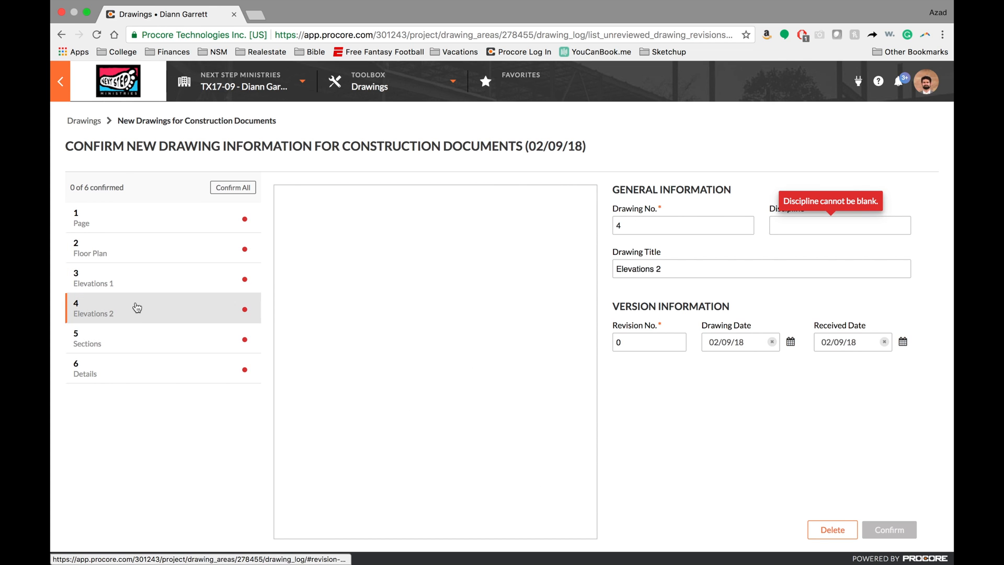
left_click(137, 339)
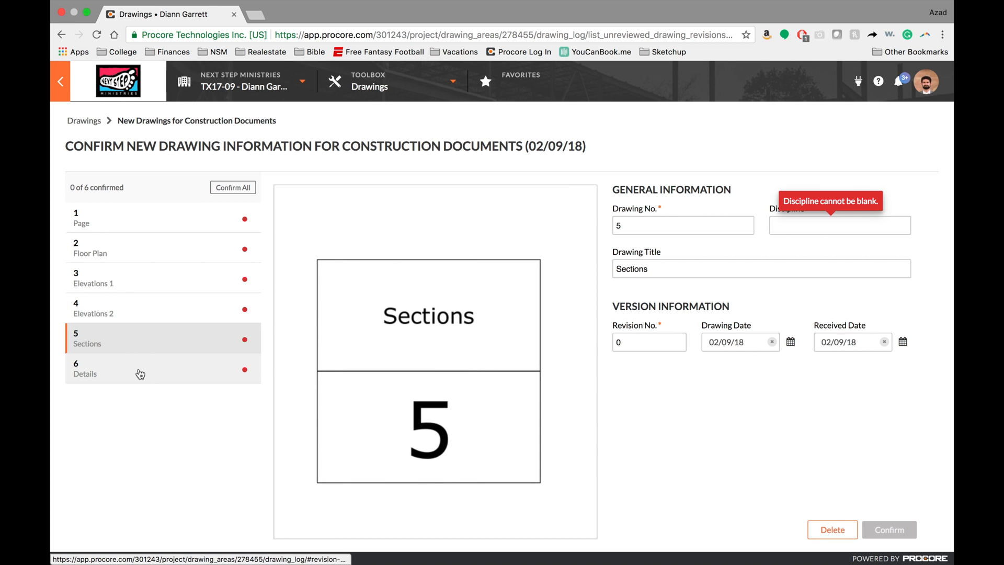
left_click(140, 374)
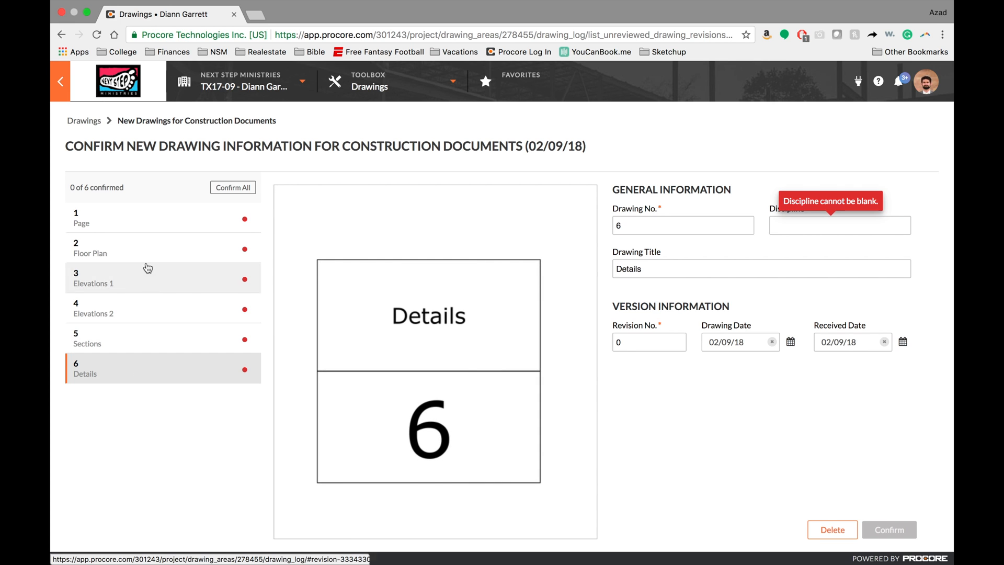
- Change the drawing title of sheet 1 to "Title Page"
left_click(105, 217)
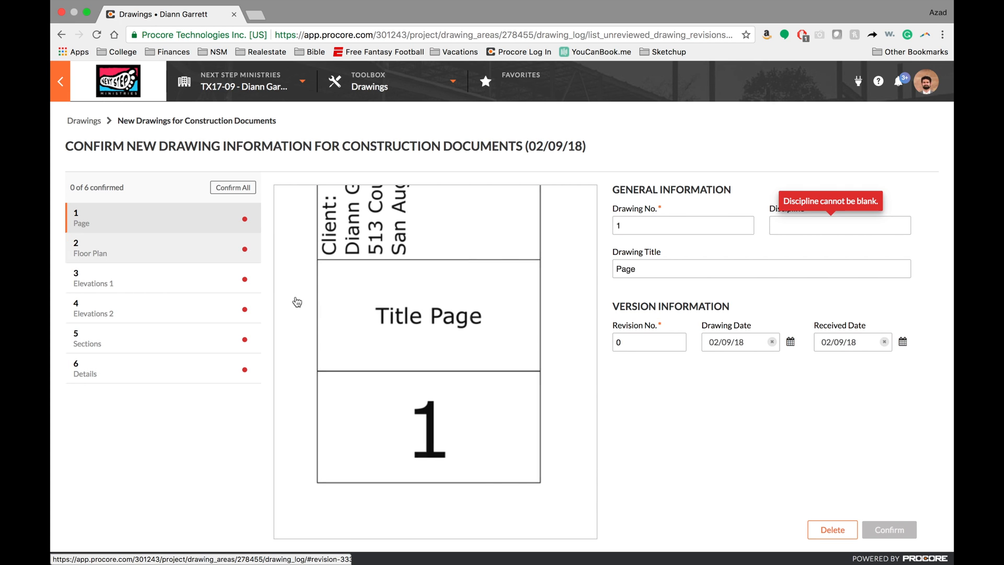
left_click(618, 269)
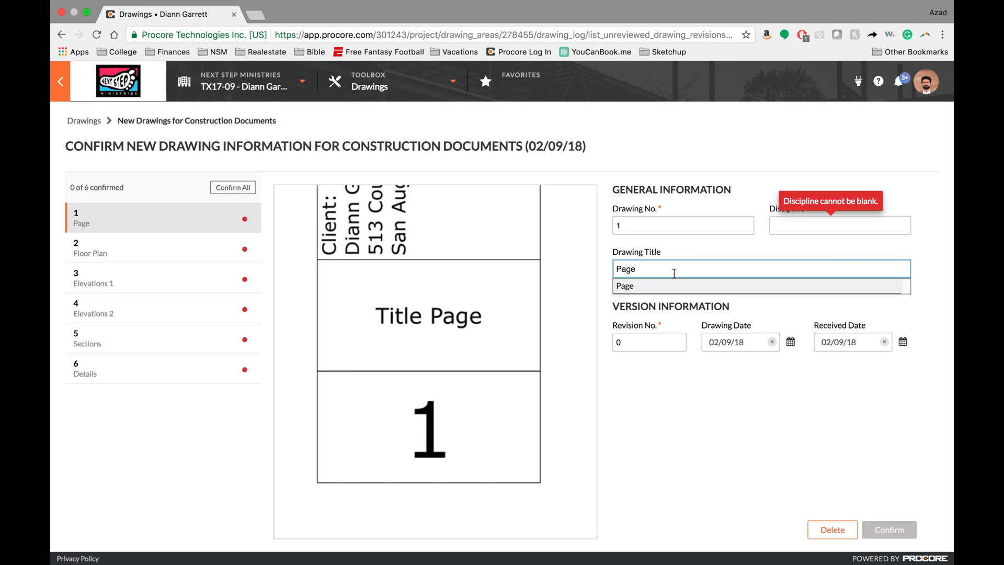
type("Title")
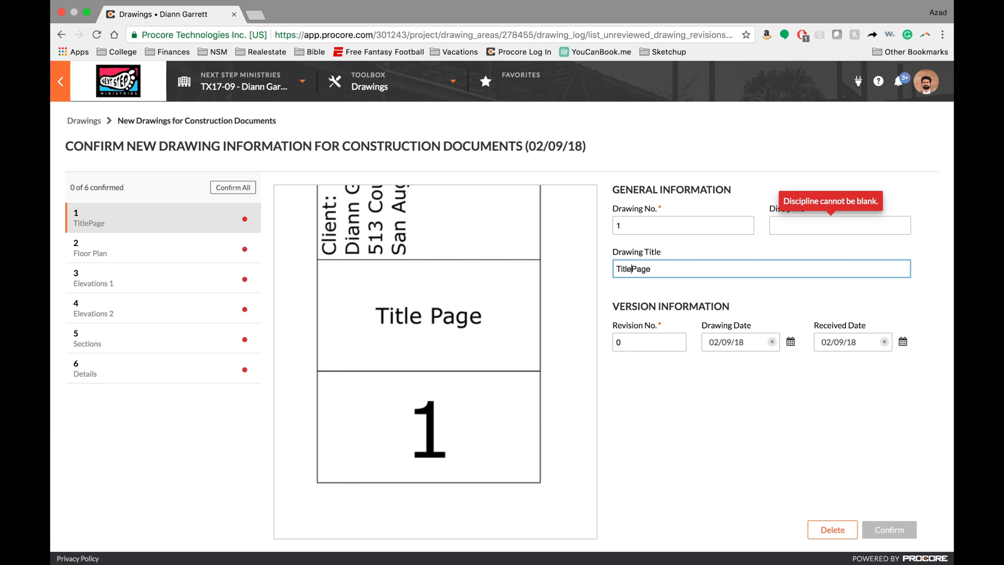
- Set the discipline of sheet 1 to General and apply it to all drawings with prefix "1"
left_click(786, 231)
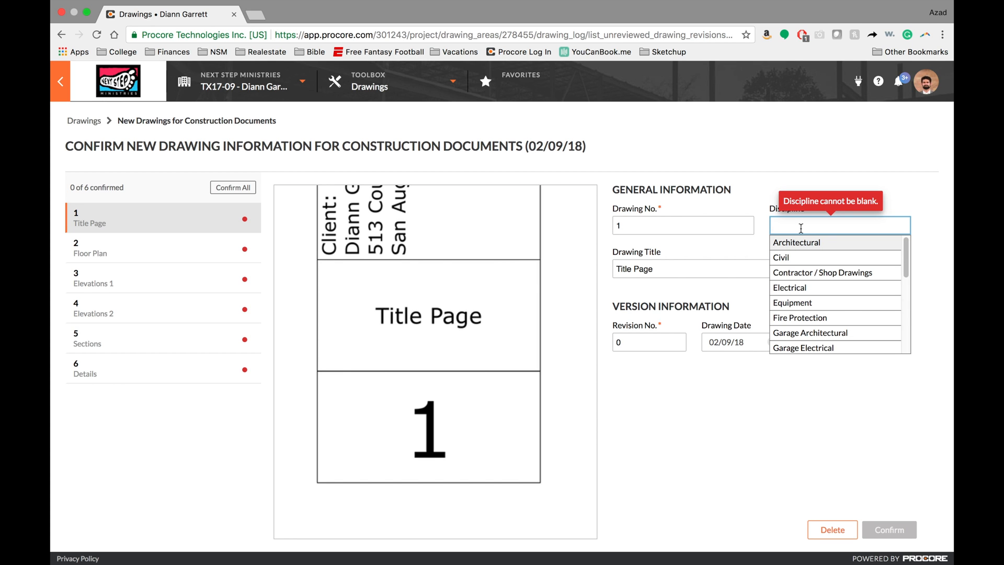
type("Gen")
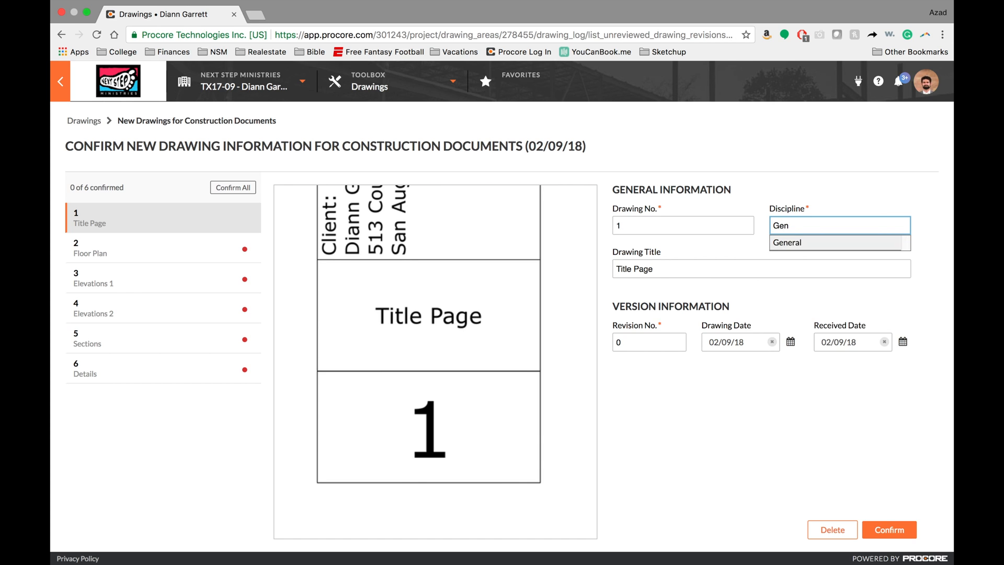
left_click(800, 243)
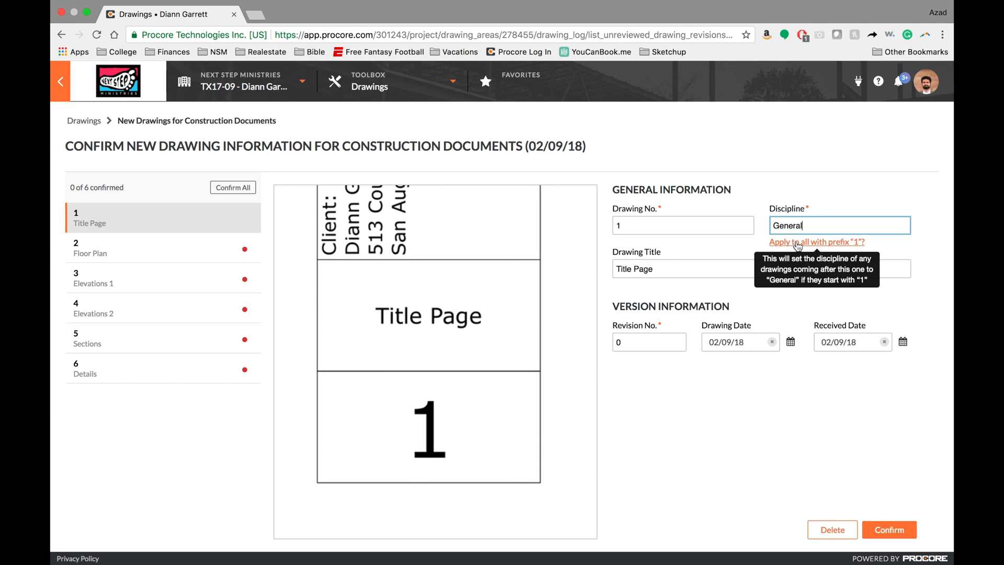
left_click(830, 243)
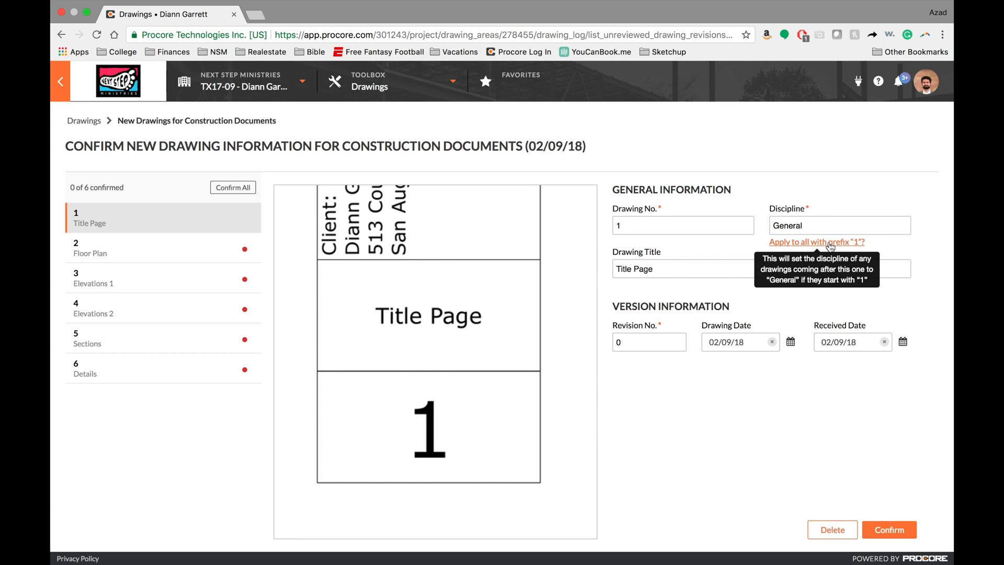
- Set the discipline of sheet 2, Floor Plan, to General
left_click(143, 250)
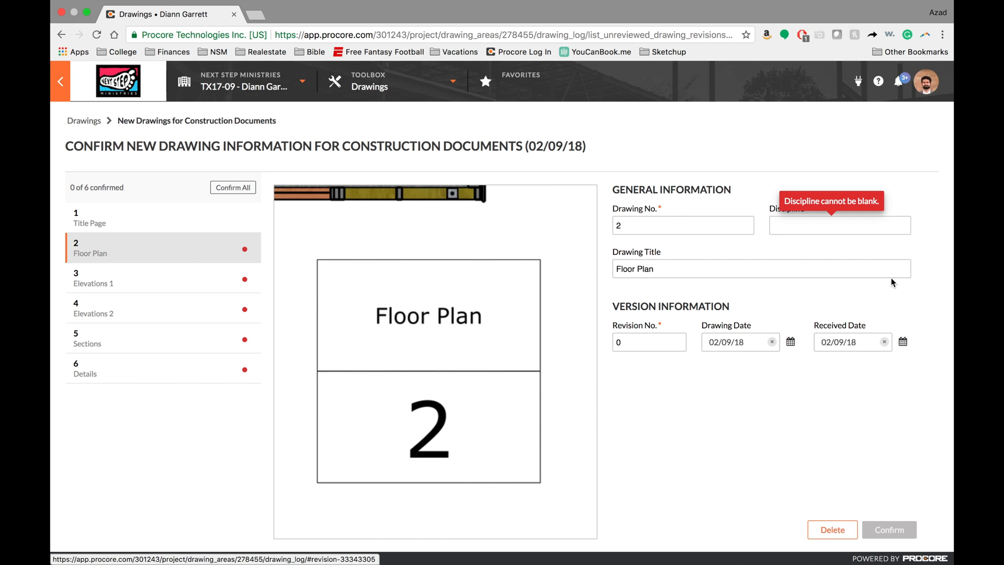
left_click(801, 227)
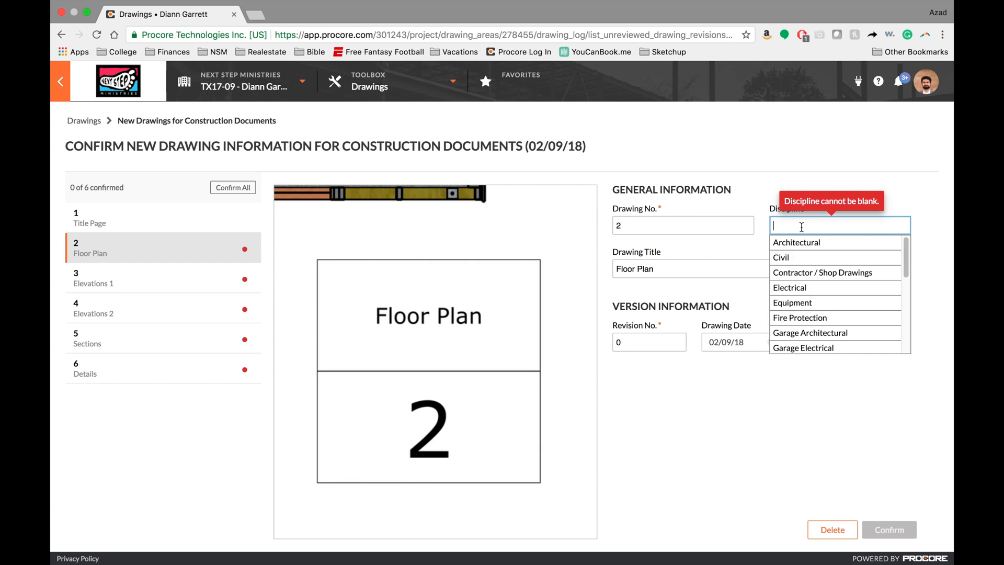
type("Gen")
left_click(798, 244)
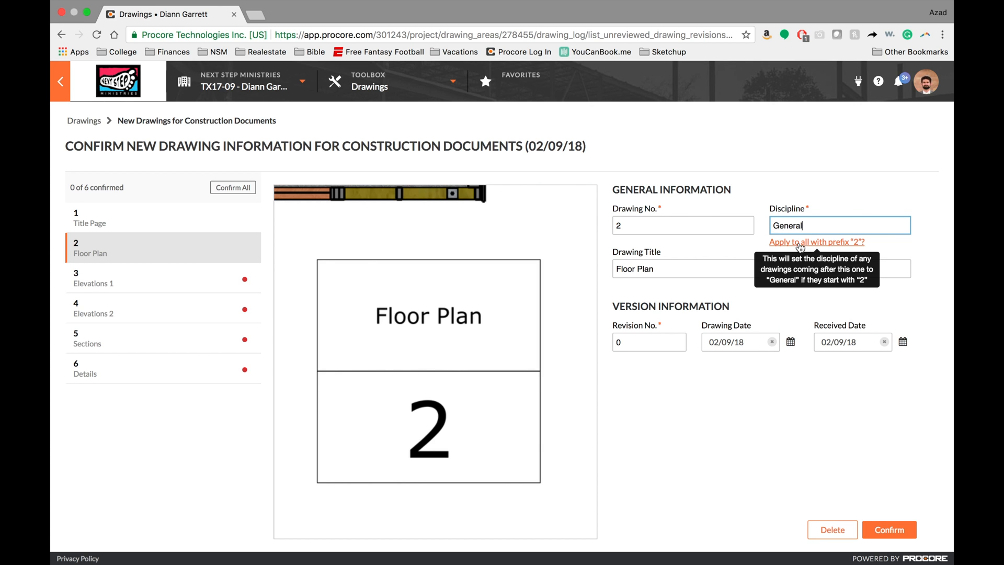
- Set the discipline to General for sheet 3, Elevations 1, and sheet 4, Elevations 2
left_click(126, 280)
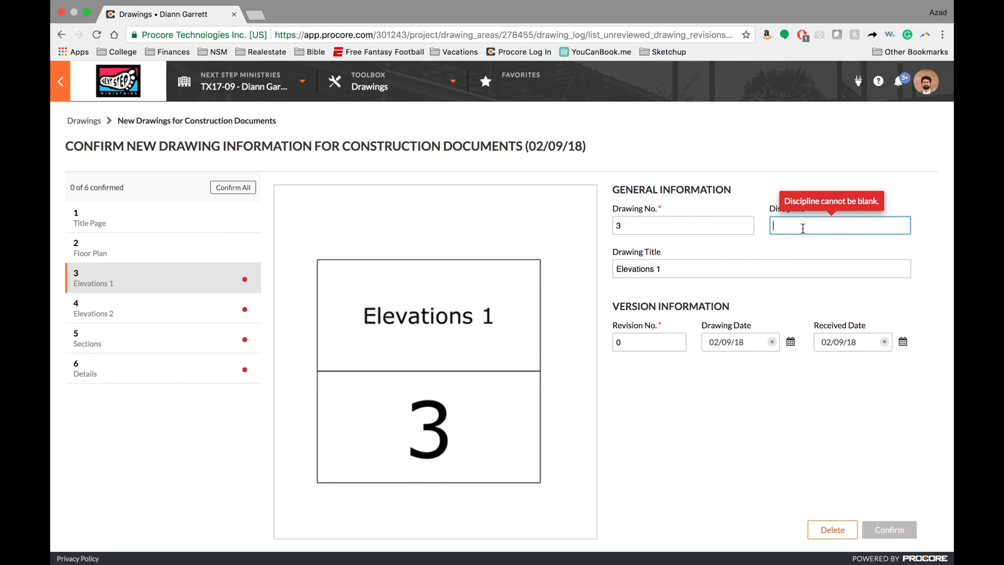
type("Gen")
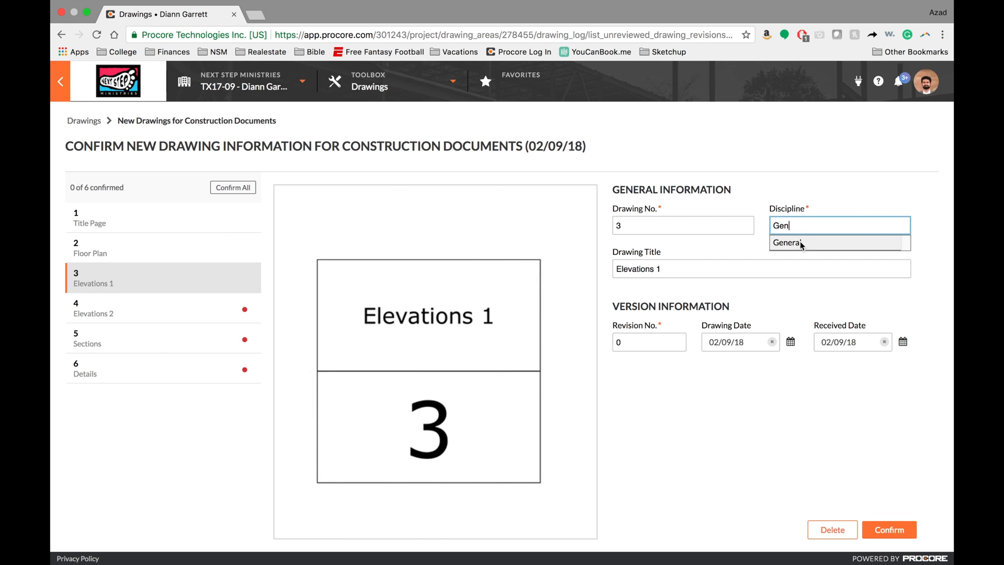
left_click(801, 244)
left_click(174, 306)
left_click(837, 233)
type("Gen")
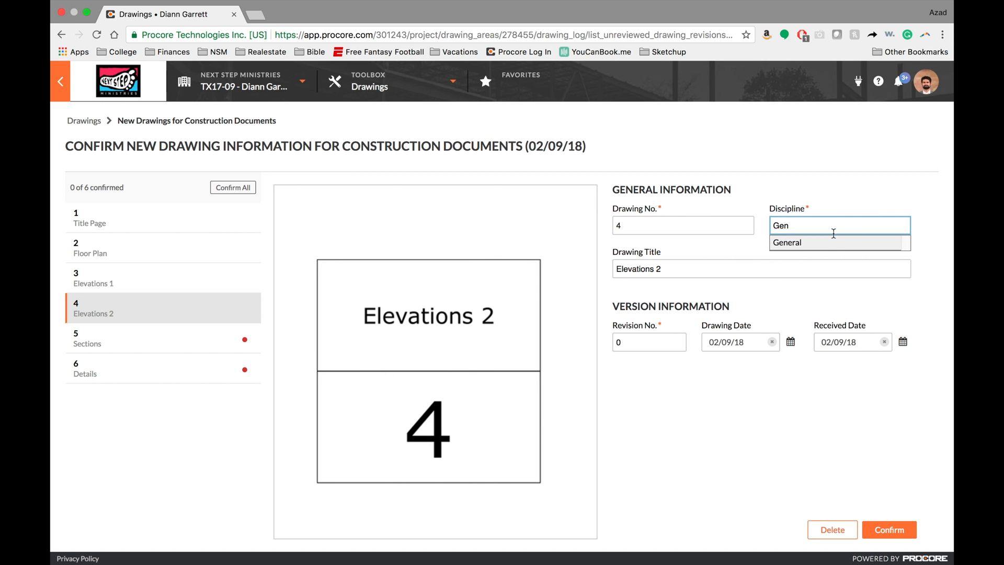
left_click(827, 244)
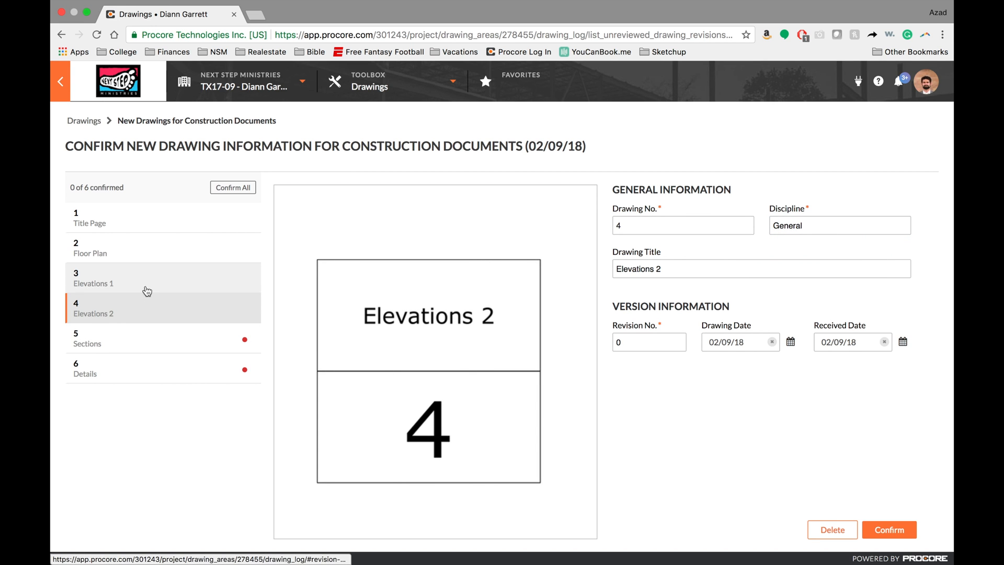
- Set the discipline of sheet 5, Sections, to General
left_click(147, 332)
left_click(832, 229)
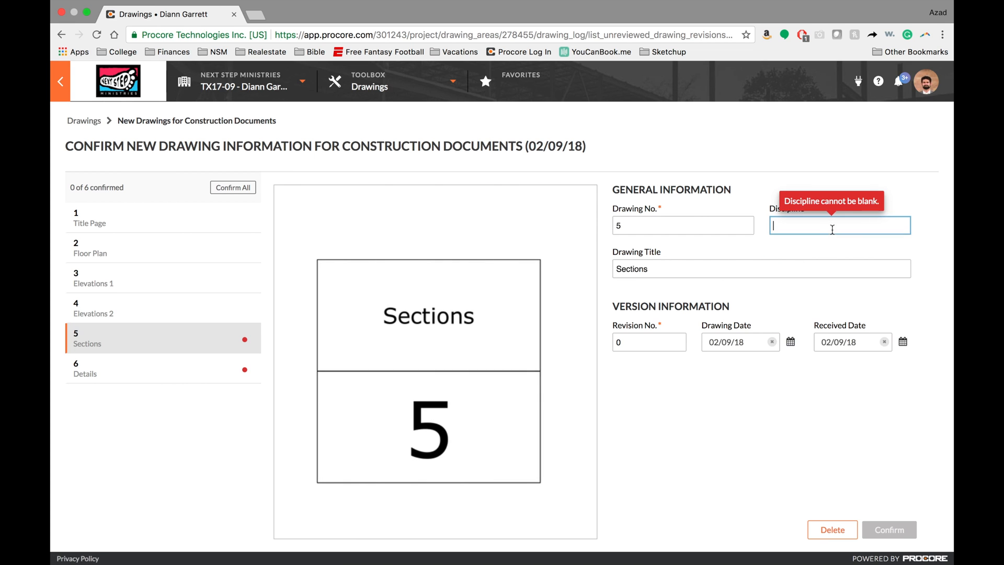
type("Gen")
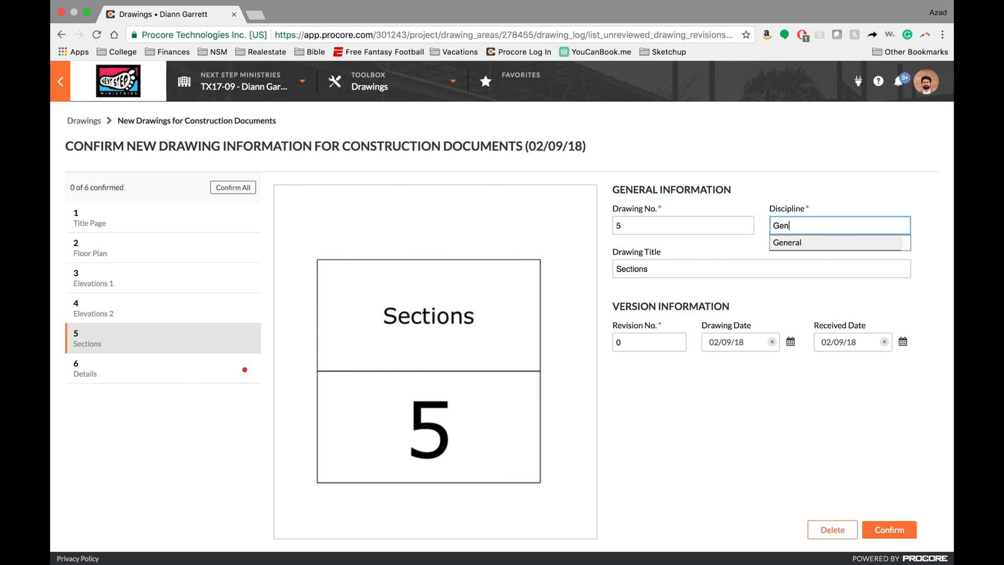
left_click(833, 242)
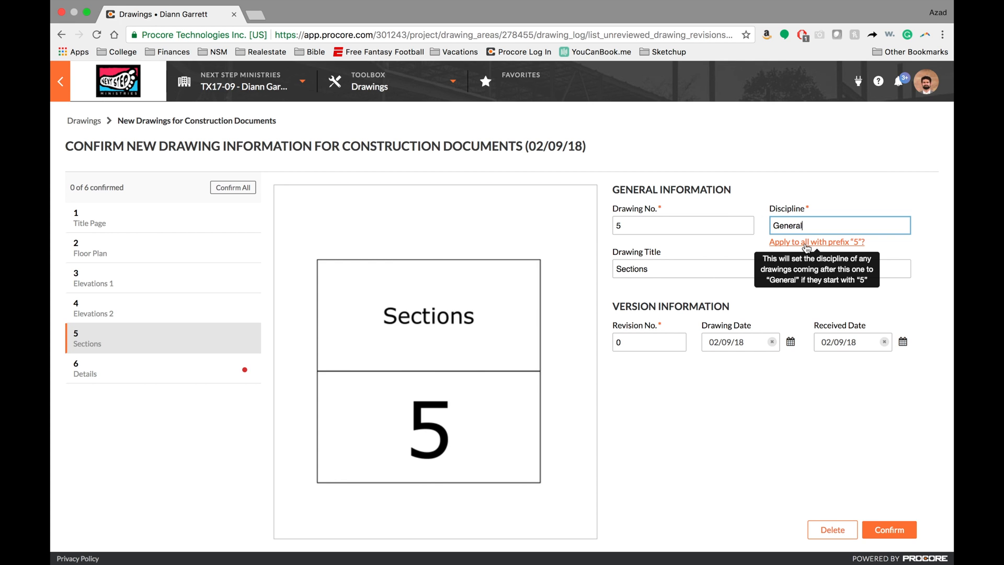
- Set the discipline of sheet 6, Details, to General
left_click(117, 366)
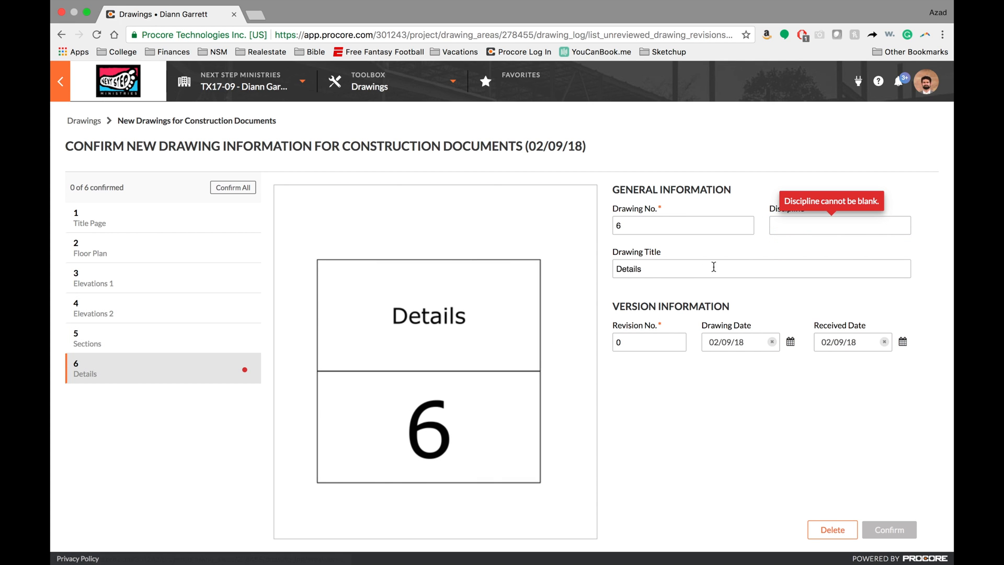
left_click(792, 226)
type("Gene")
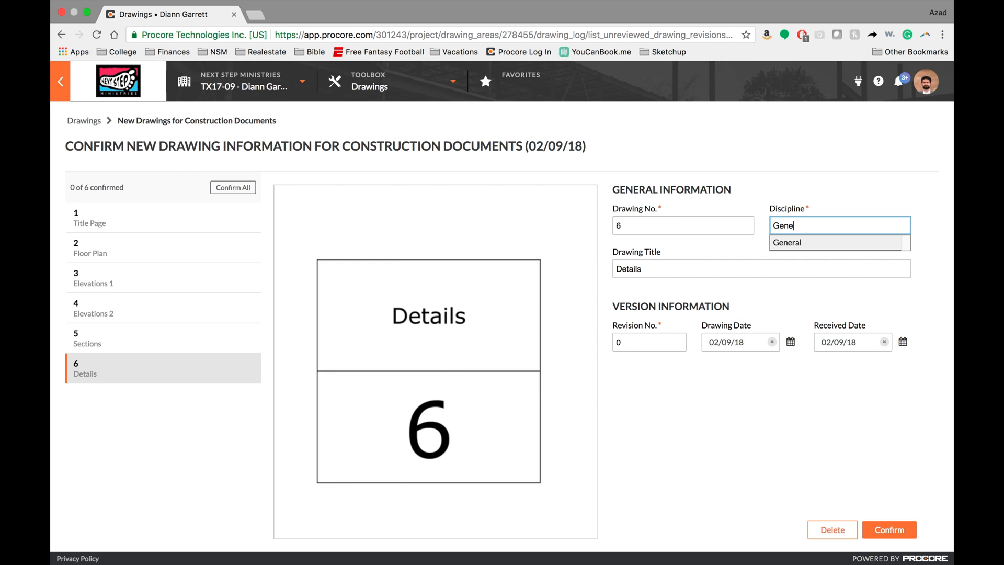
left_click(792, 243)
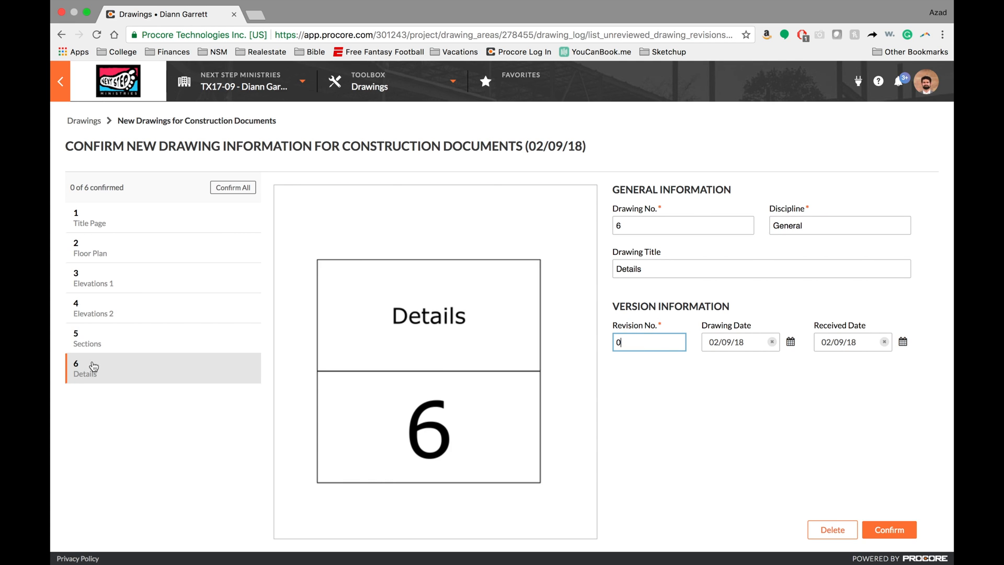
- Go through sheets 1 to 6 and check each one's drawing number, title and discipline against its title block
left_click(148, 225)
left_click(149, 249)
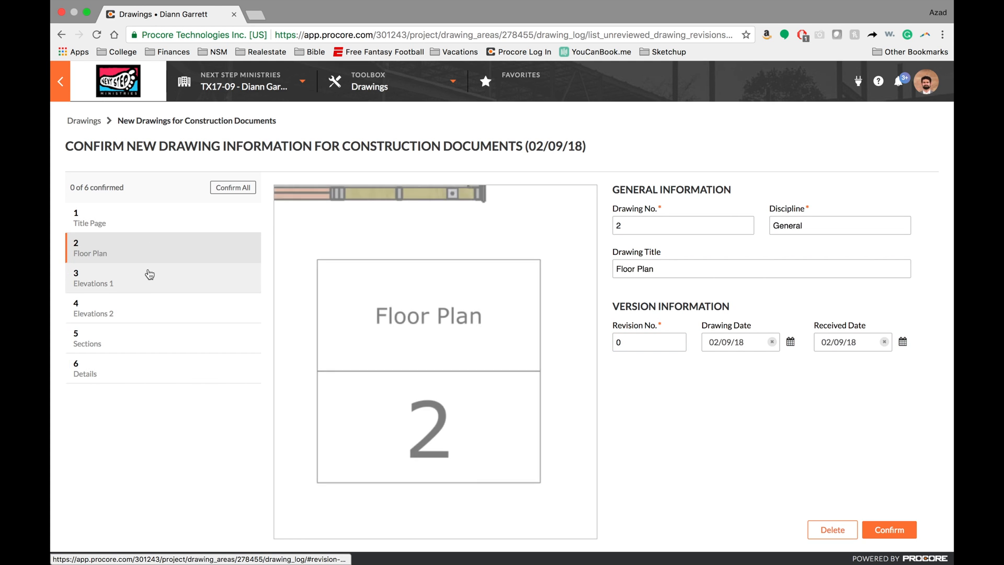
left_click(146, 278)
left_click(146, 312)
left_click(145, 339)
left_click(145, 368)
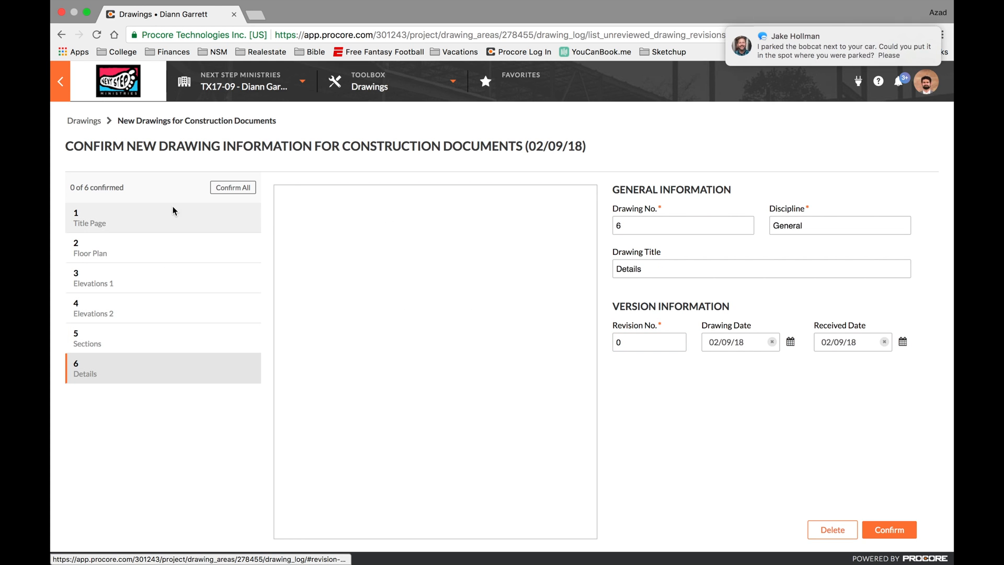
left_click(168, 218)
- Confirm all six reviewed drawings at once and publish them to the project's drawing users
left_click(227, 188)
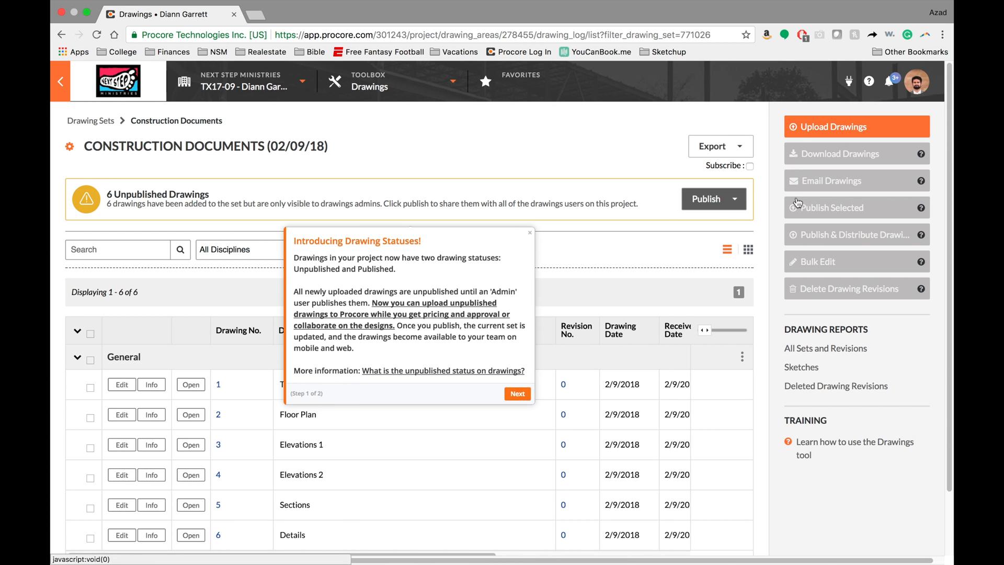
left_click(733, 201)
left_click(709, 224)
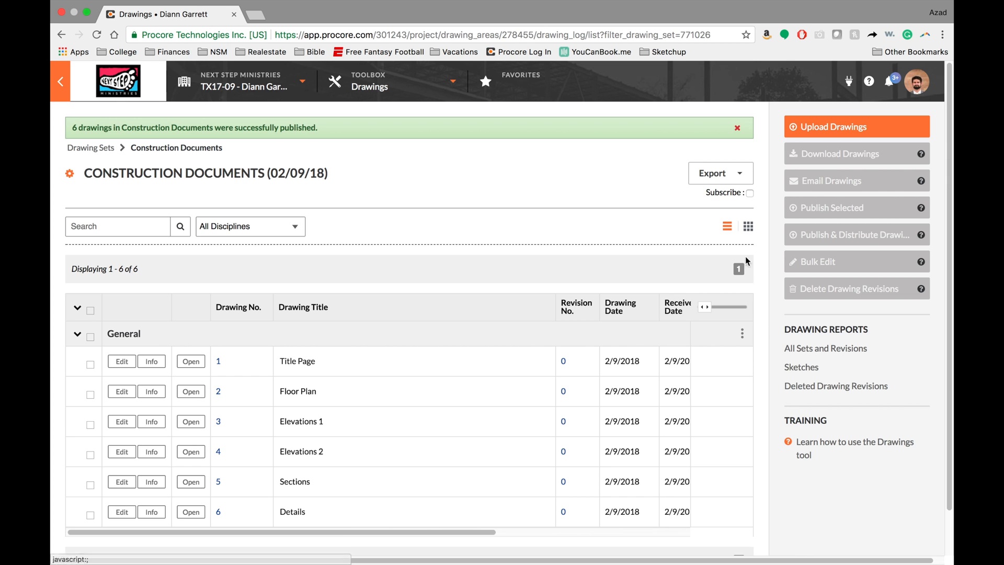
- Show the Construction Documents set as thumbnails and view the Title Page drawing and the list of sheets in the full-screen viewer
left_click(747, 227)
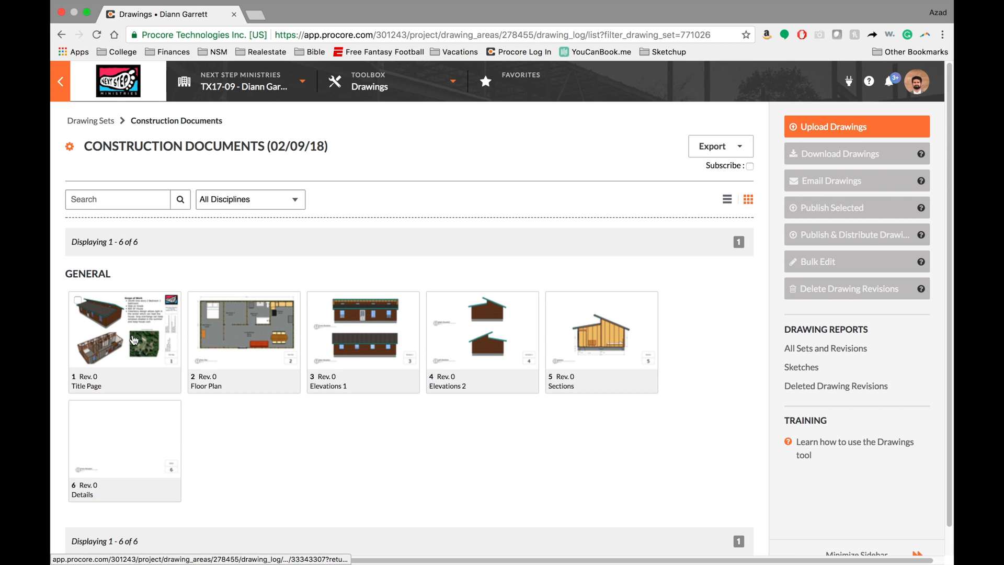
left_click(133, 337)
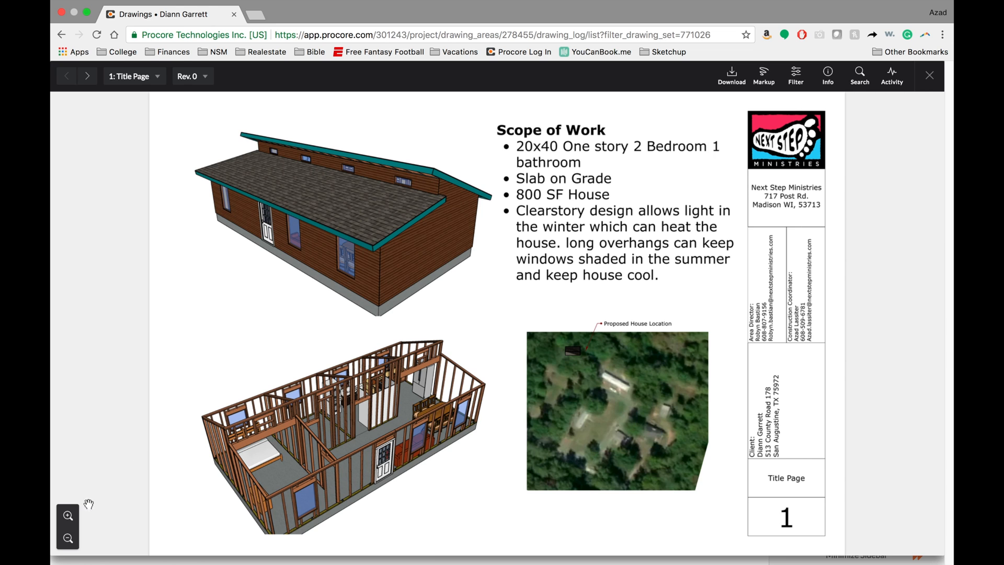
left_click(142, 77)
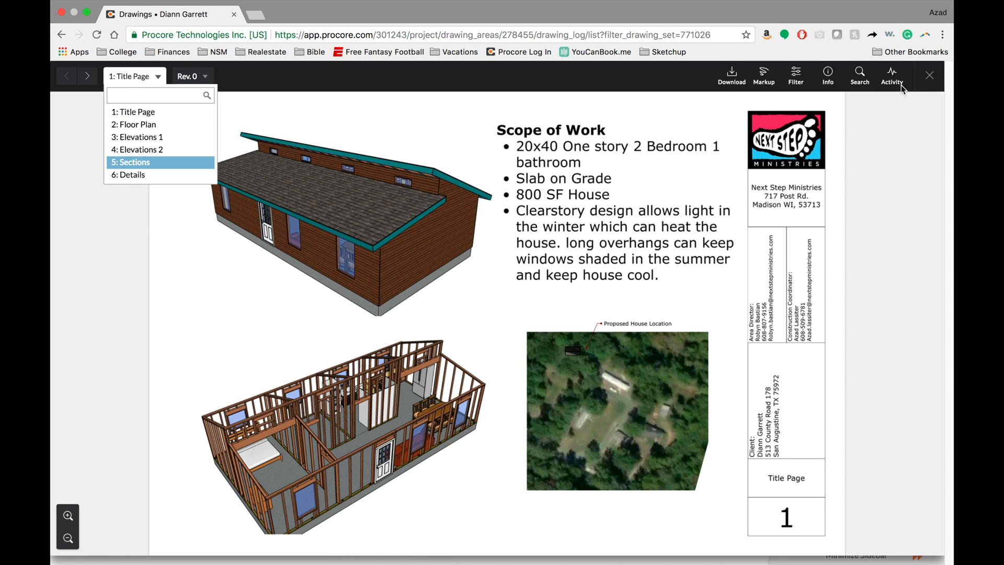
left_click(925, 85)
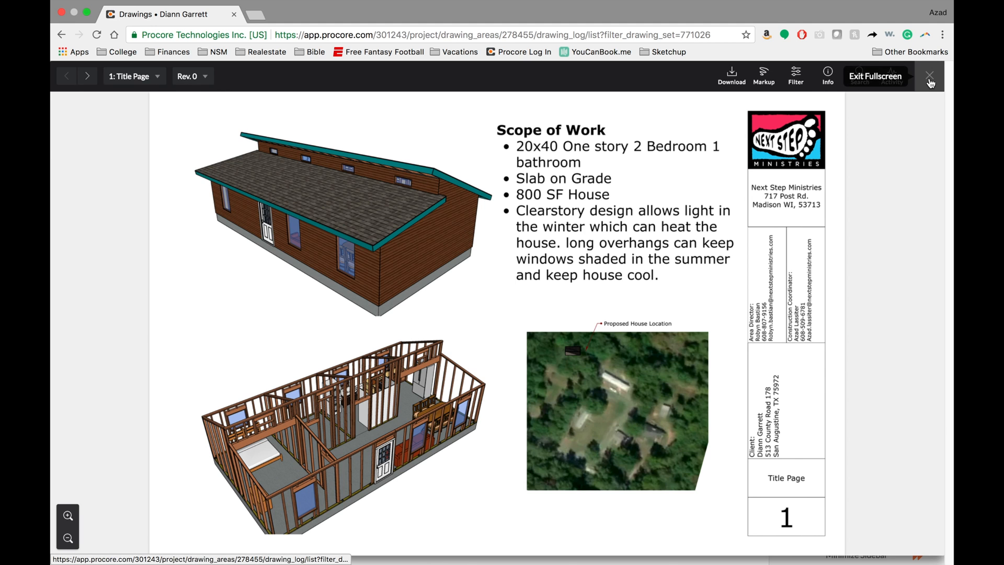